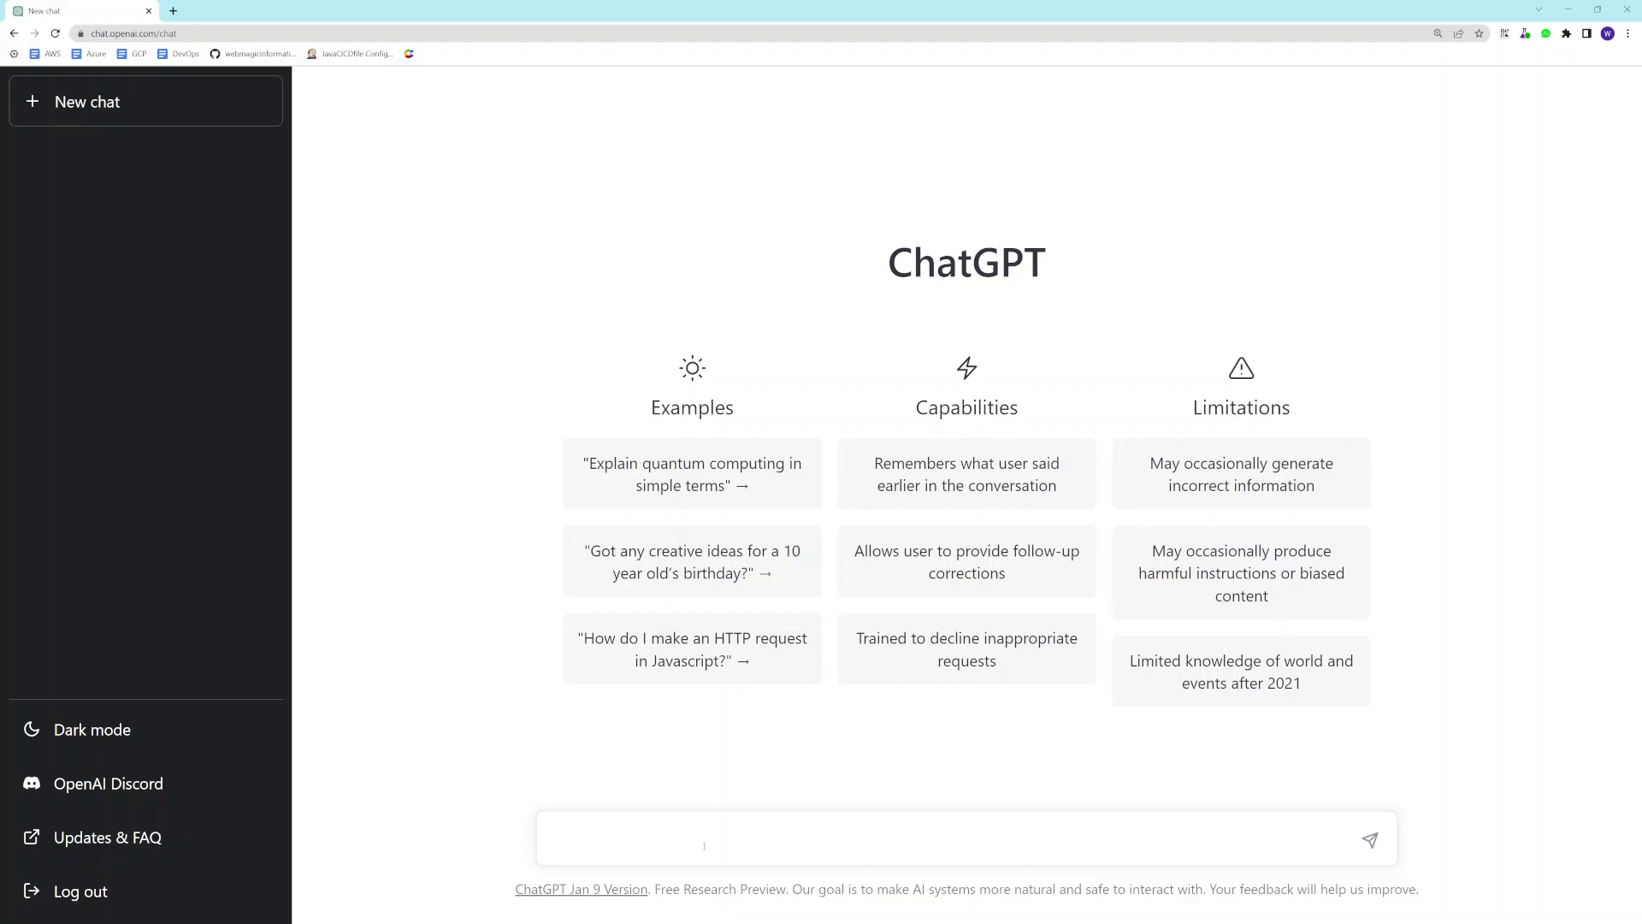
Step: Ask ChatGPT "create todo app using nodejs & express" and review the ten-step outline
text(cre)
text(ate todo pap)
key(BackSpace)
key(BackSpace)
text(app is)
text(ing)
key(BackSpace)
text(using )
text(nodejs)
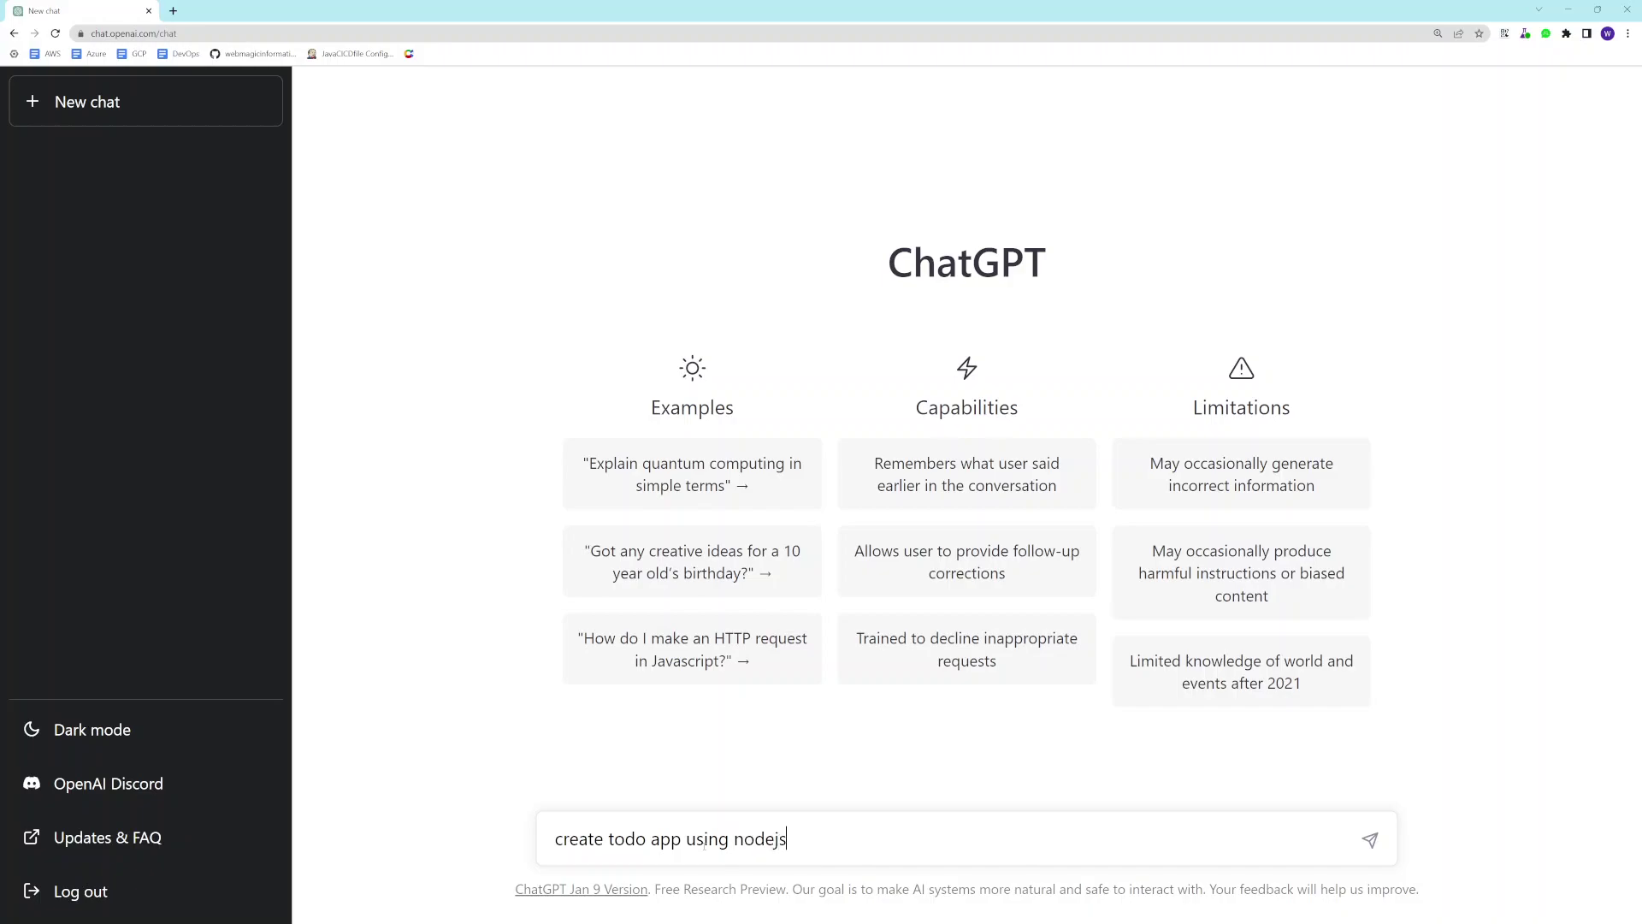
text( & )
text(xpr)
key(BackSpace)
key(BackSpace)
key(BackSpace)
text(press)
key(Return)
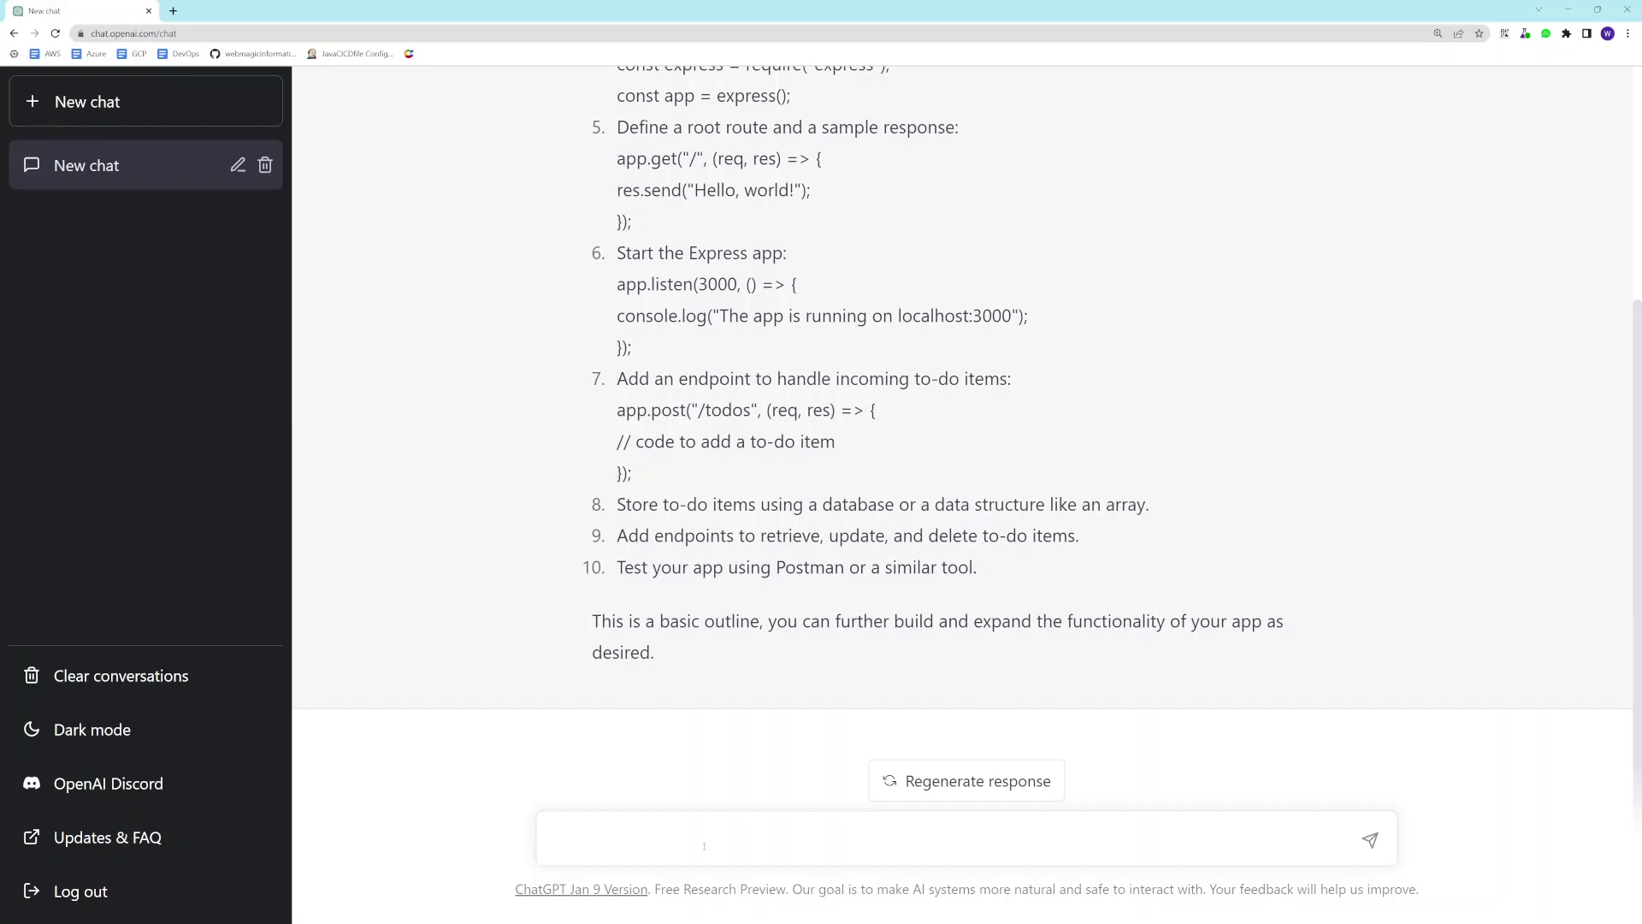
scroll(877, 638, up, 2)
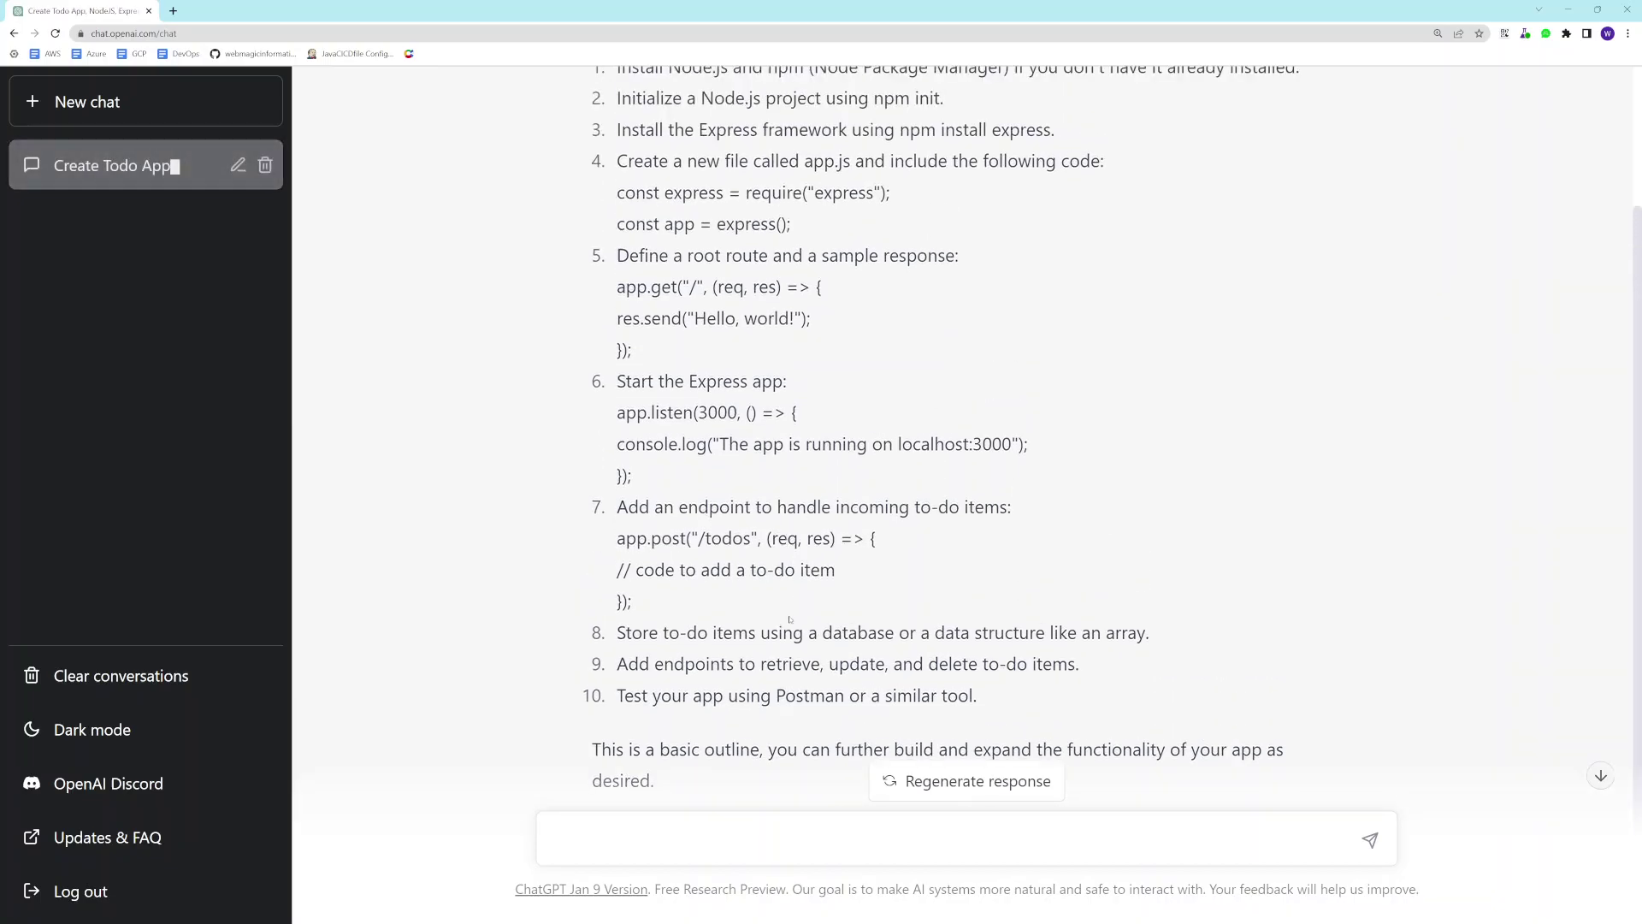
scroll(790, 620, down, 2)
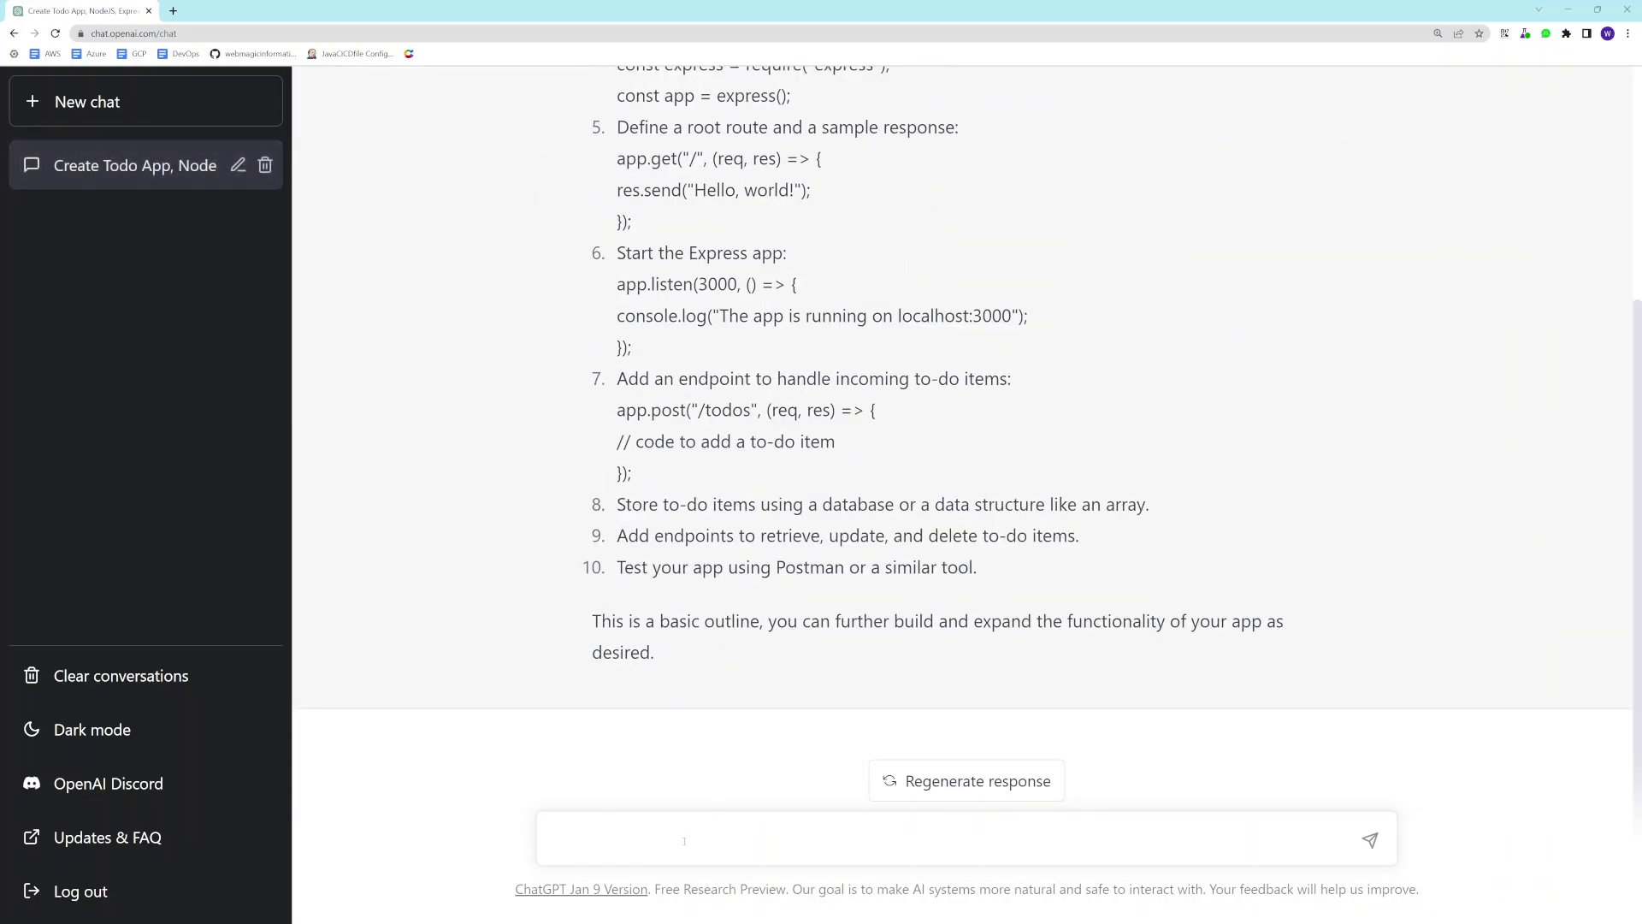
Step: Send "generate code and depend files" to get the app.js code and package.json
text(ge)
text(nerate co)
text(de and d)
text(epend files)
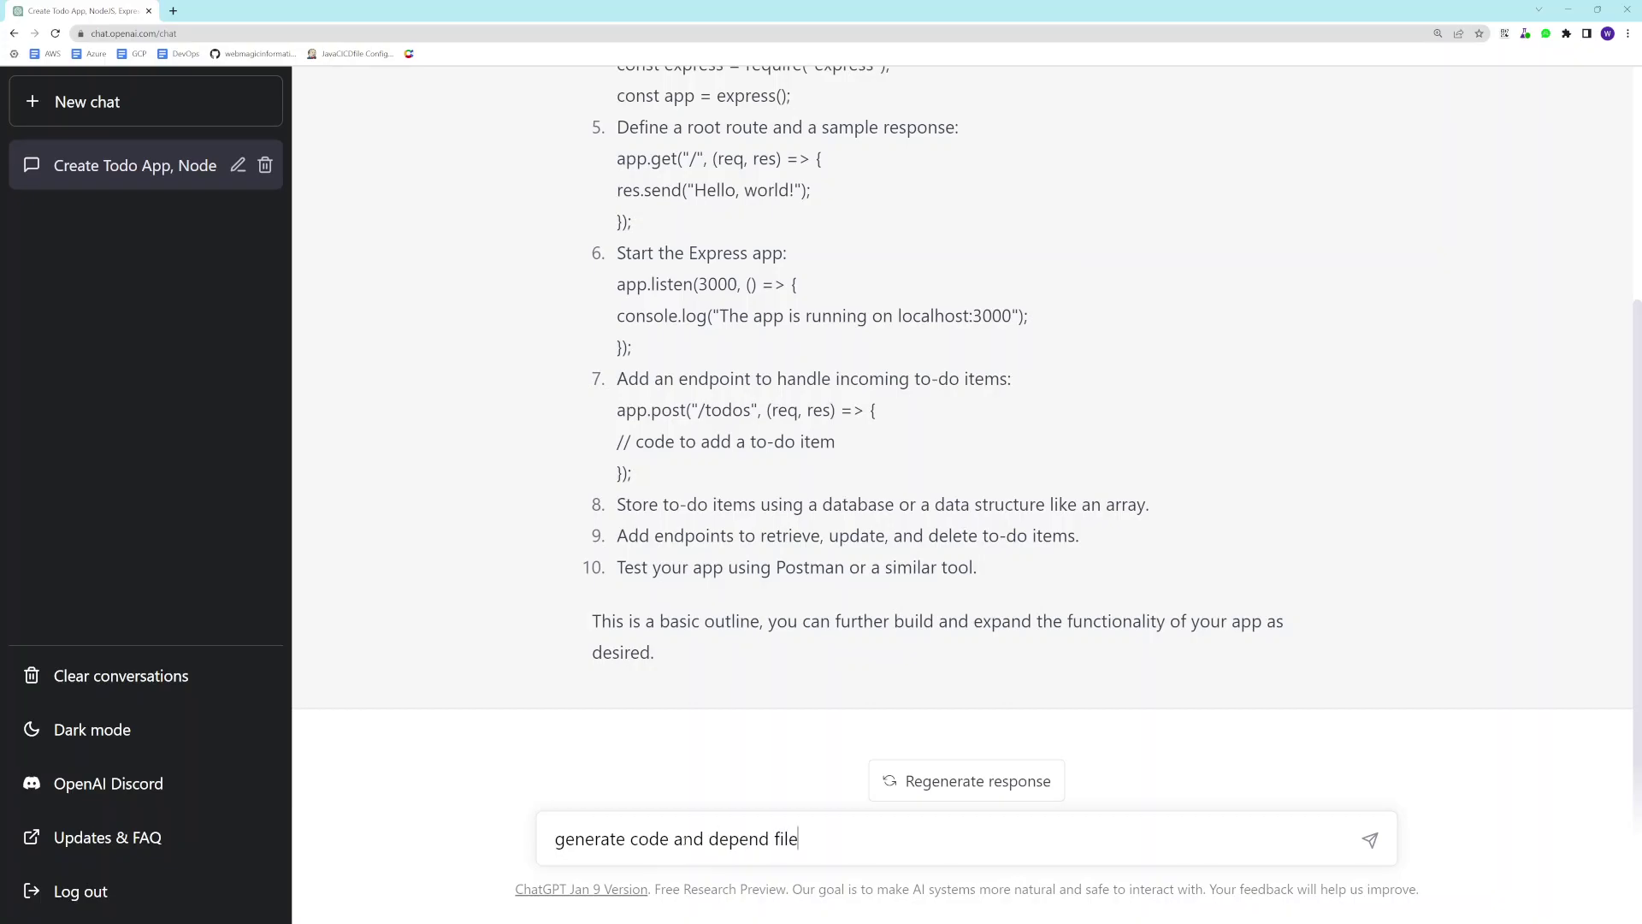
key(Return)
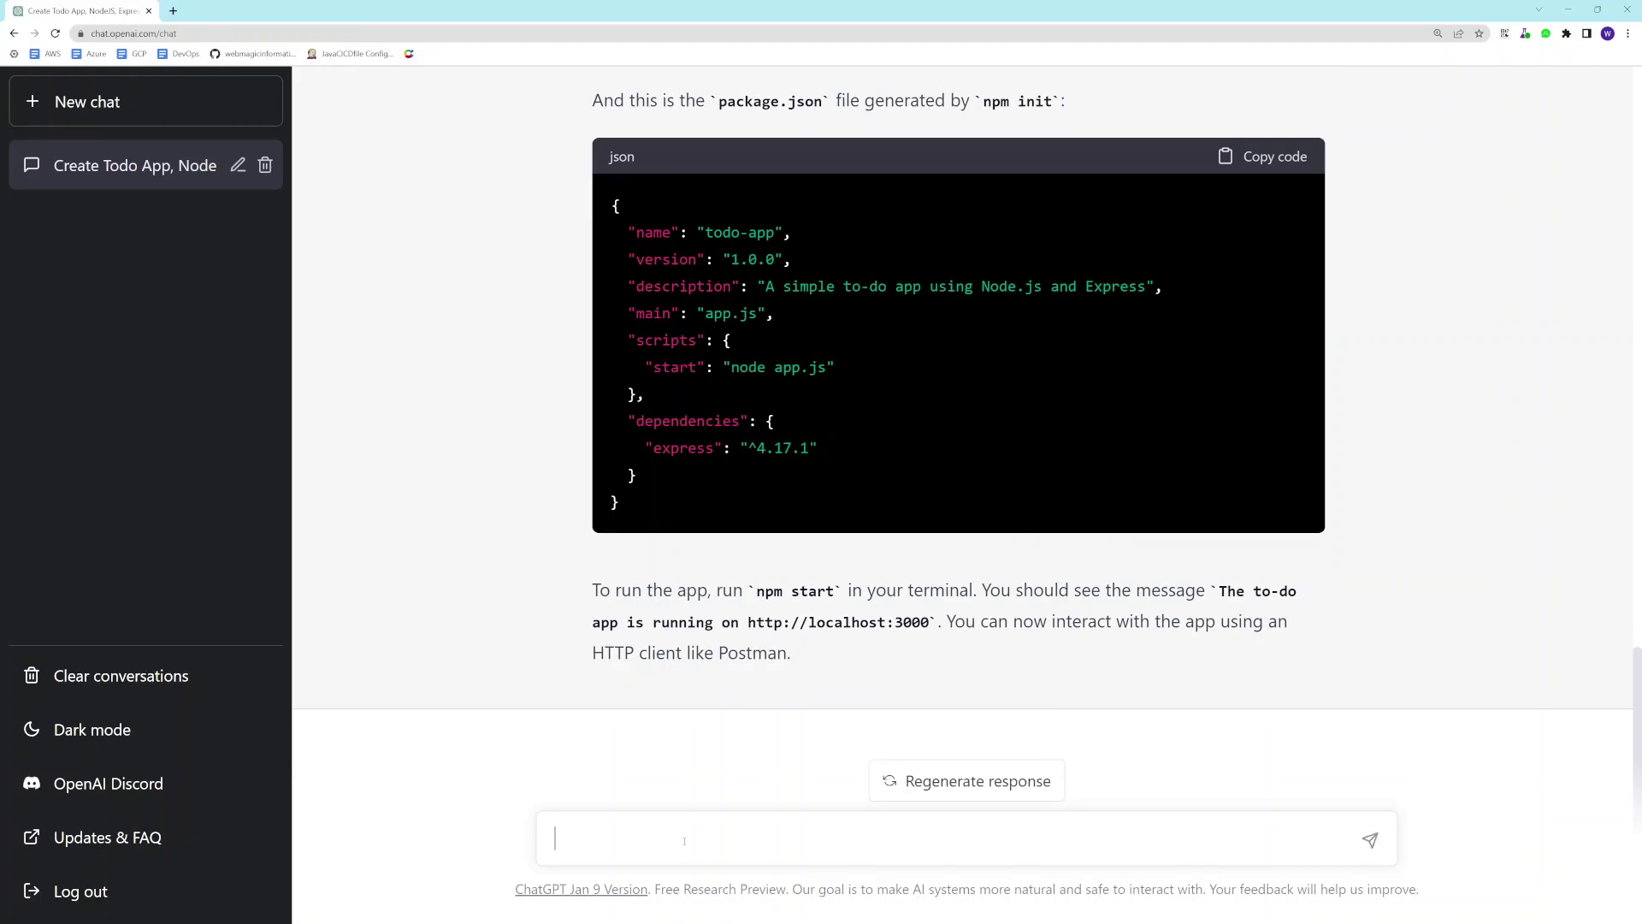
Step: Send "generate docker file" to get a Dockerfile with docker build and run commands
text(genre)
key(BackSpace)
key(BackSpace)
text(era)
text(te docker fi)
text(le)
key(Return)
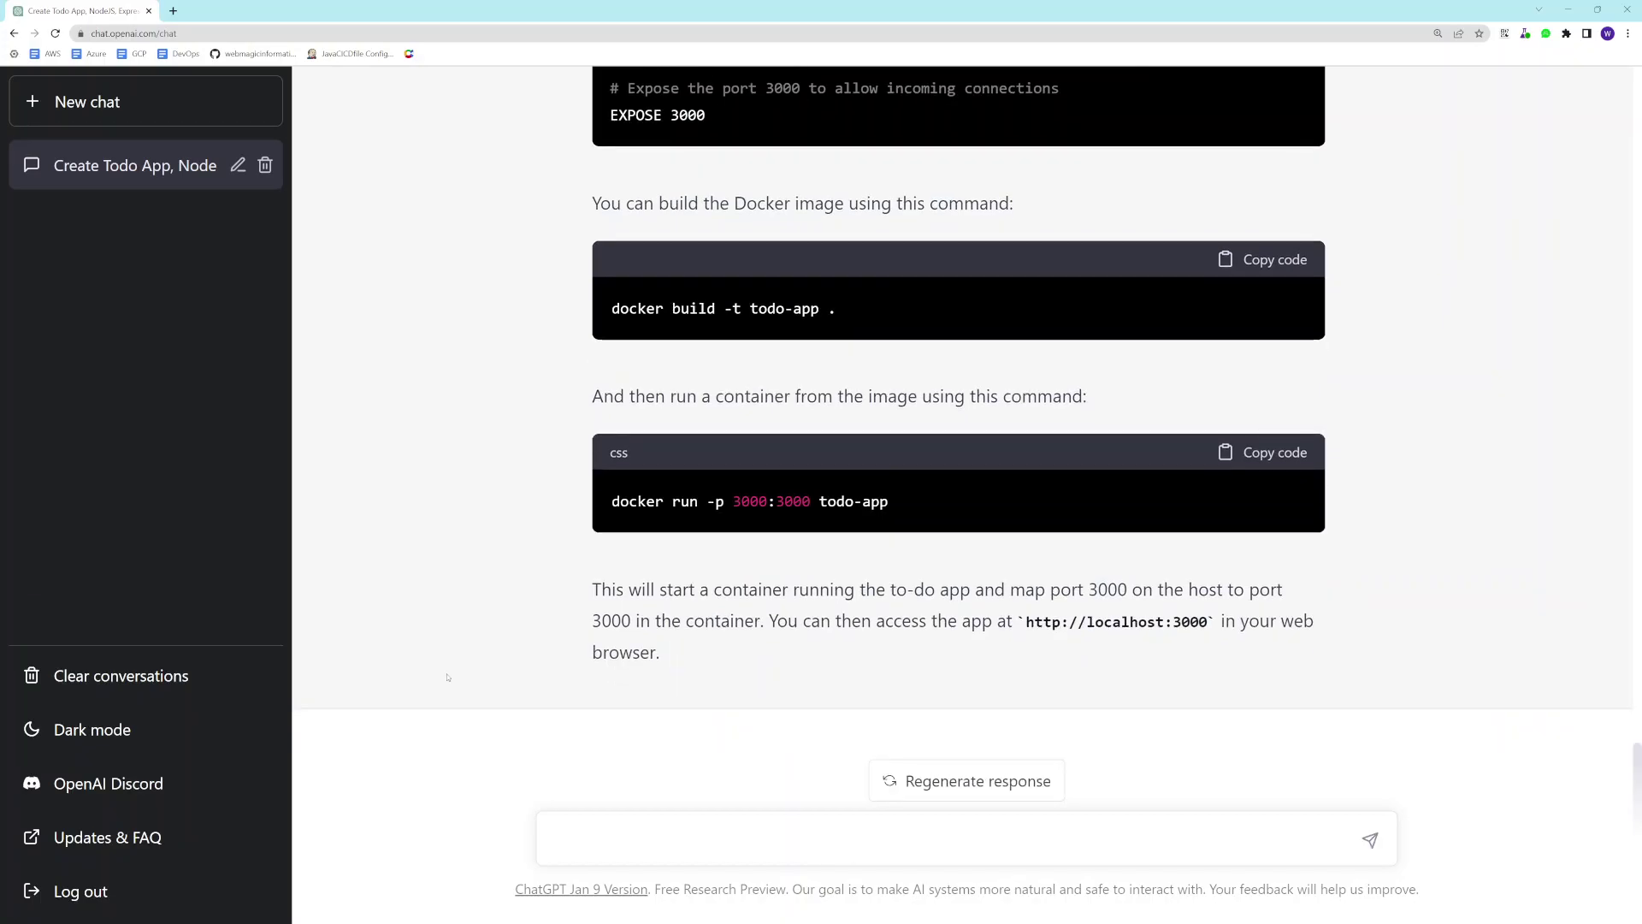
scroll(496, 633, up, 1)
scroll(548, 590, up, 5)
scroll(598, 582, up, 10)
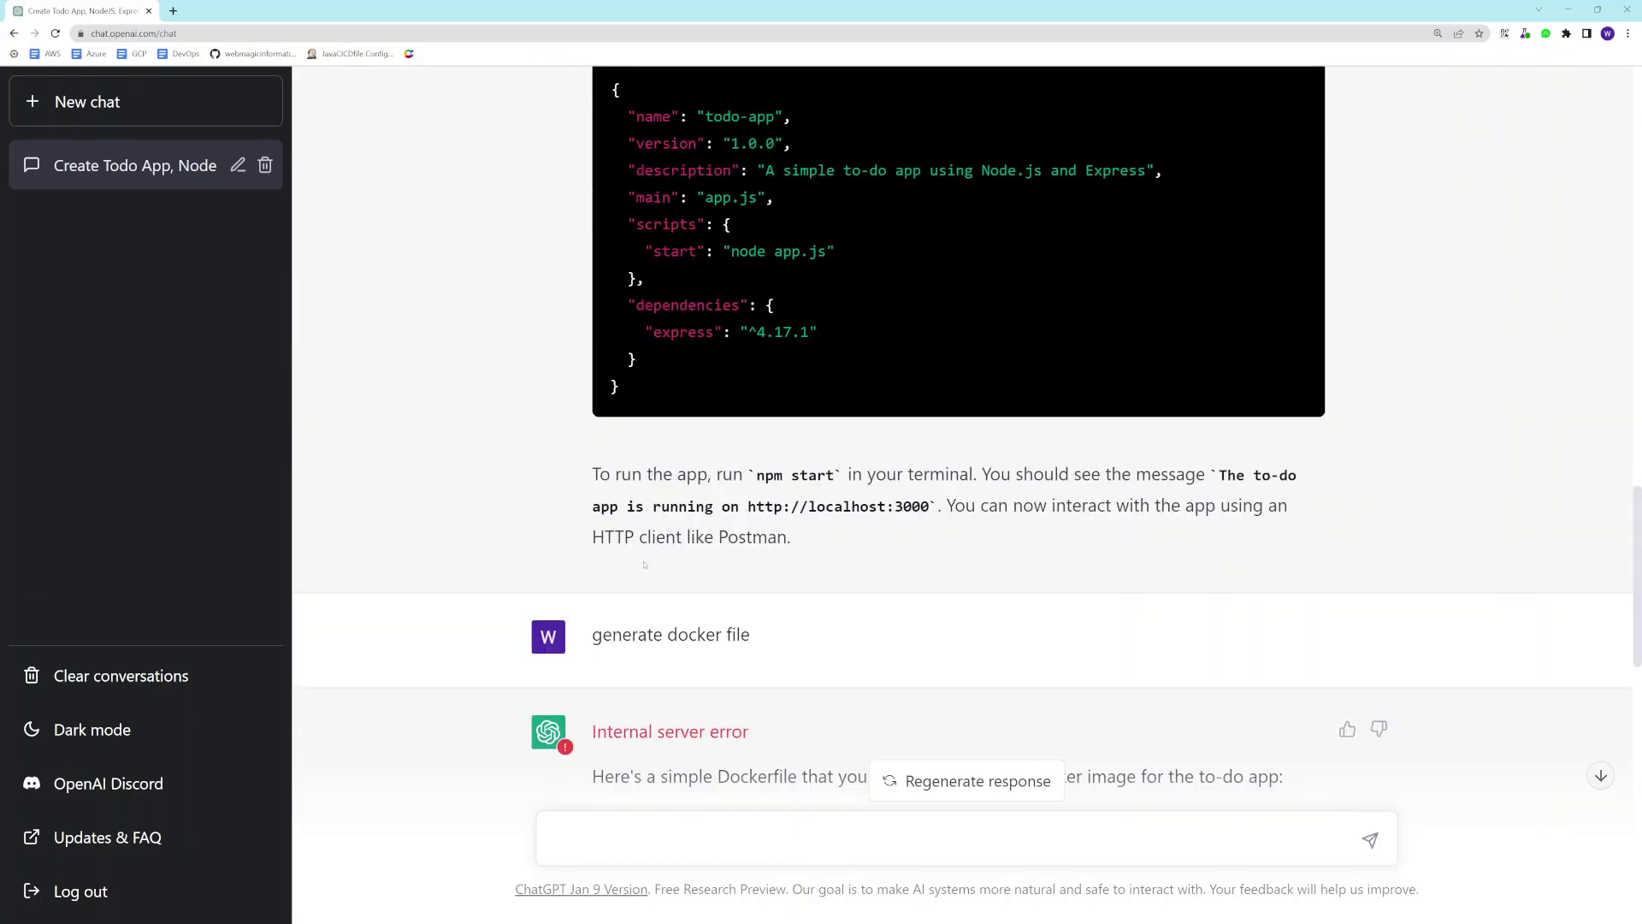
scroll(701, 548, up, 4)
scroll(728, 528, up, 2)
scroll(729, 496, up, 3)
scroll(729, 456, up, 3)
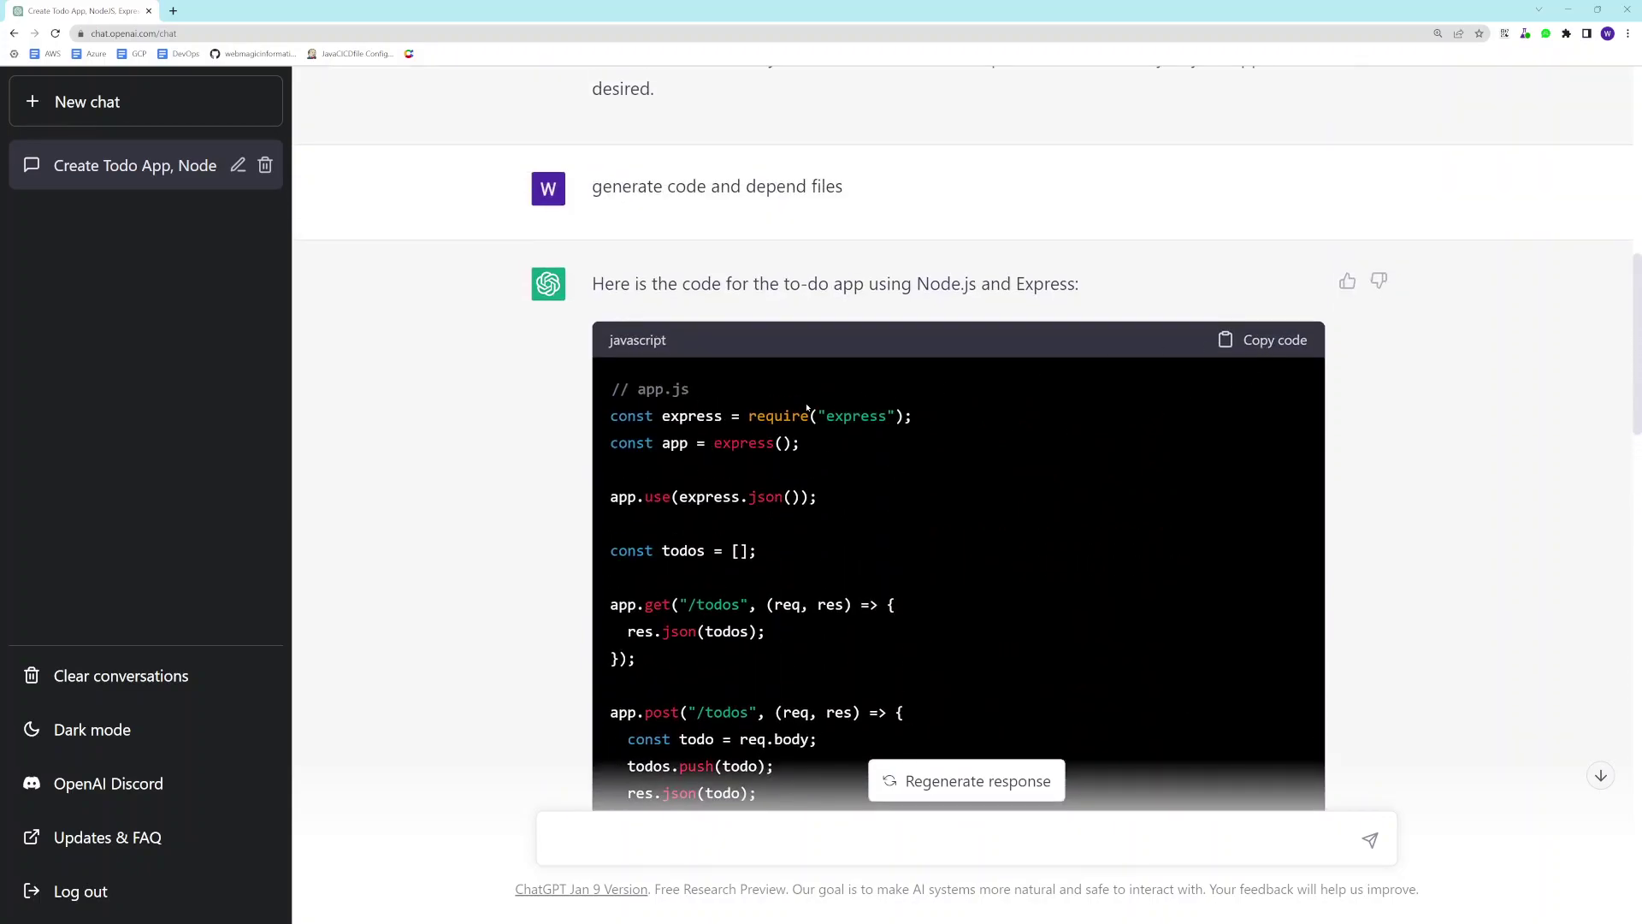
scroll(807, 409, down, 1)
scroll(805, 444, down, 3)
scroll(765, 560, down, 4)
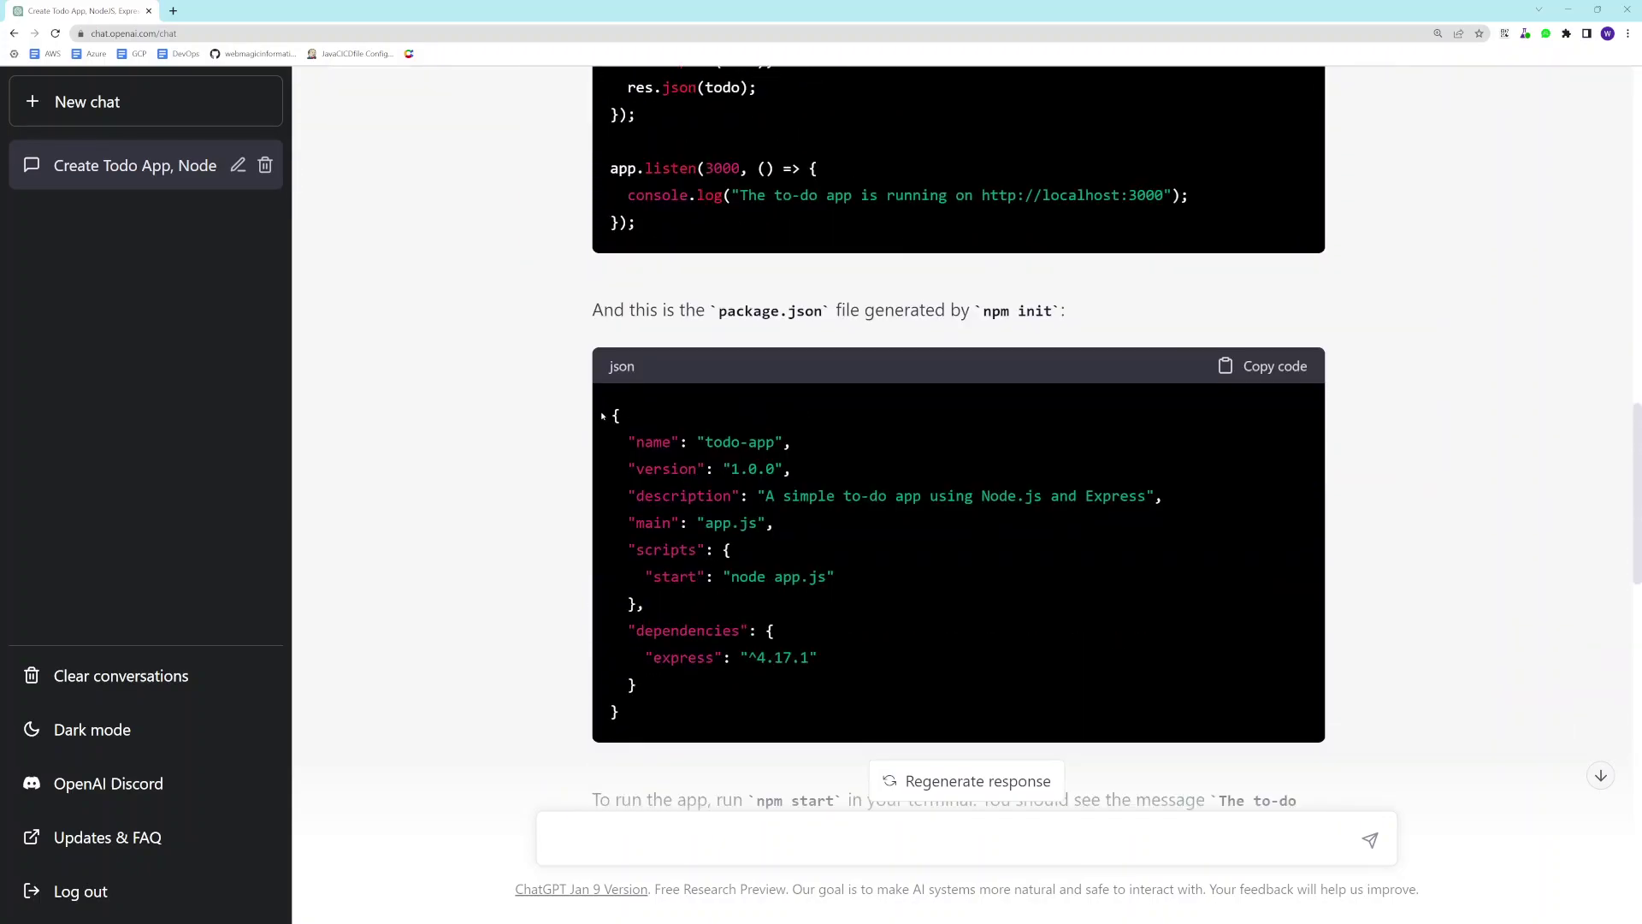
scroll(711, 242, down, 1)
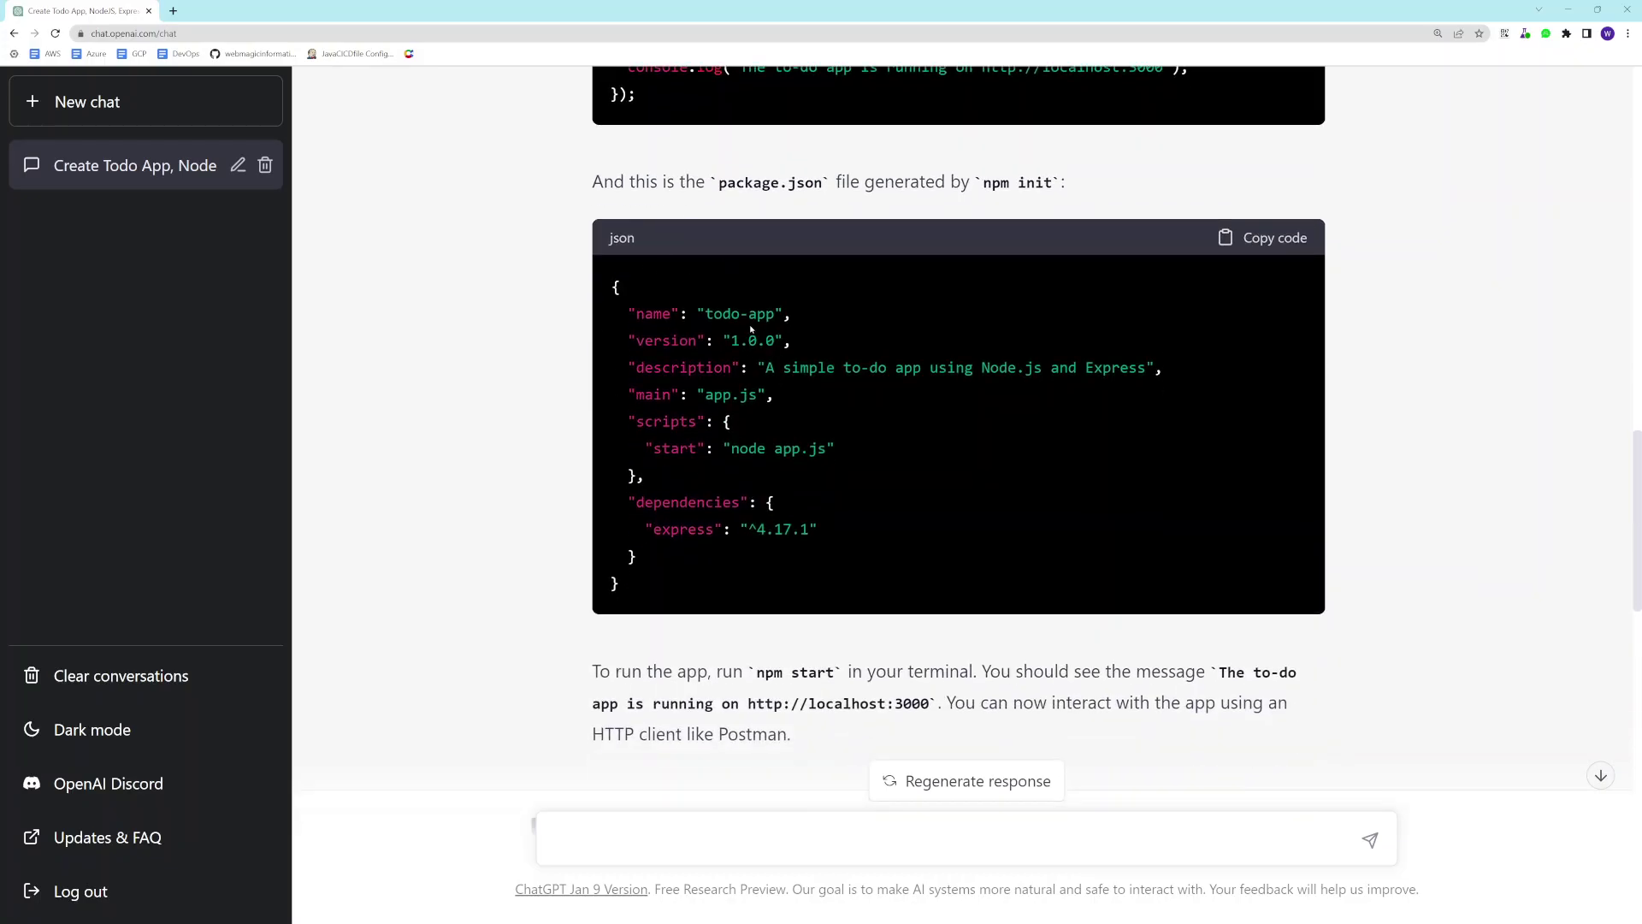
scroll(729, 399, down, 1)
scroll(735, 410, down, 3)
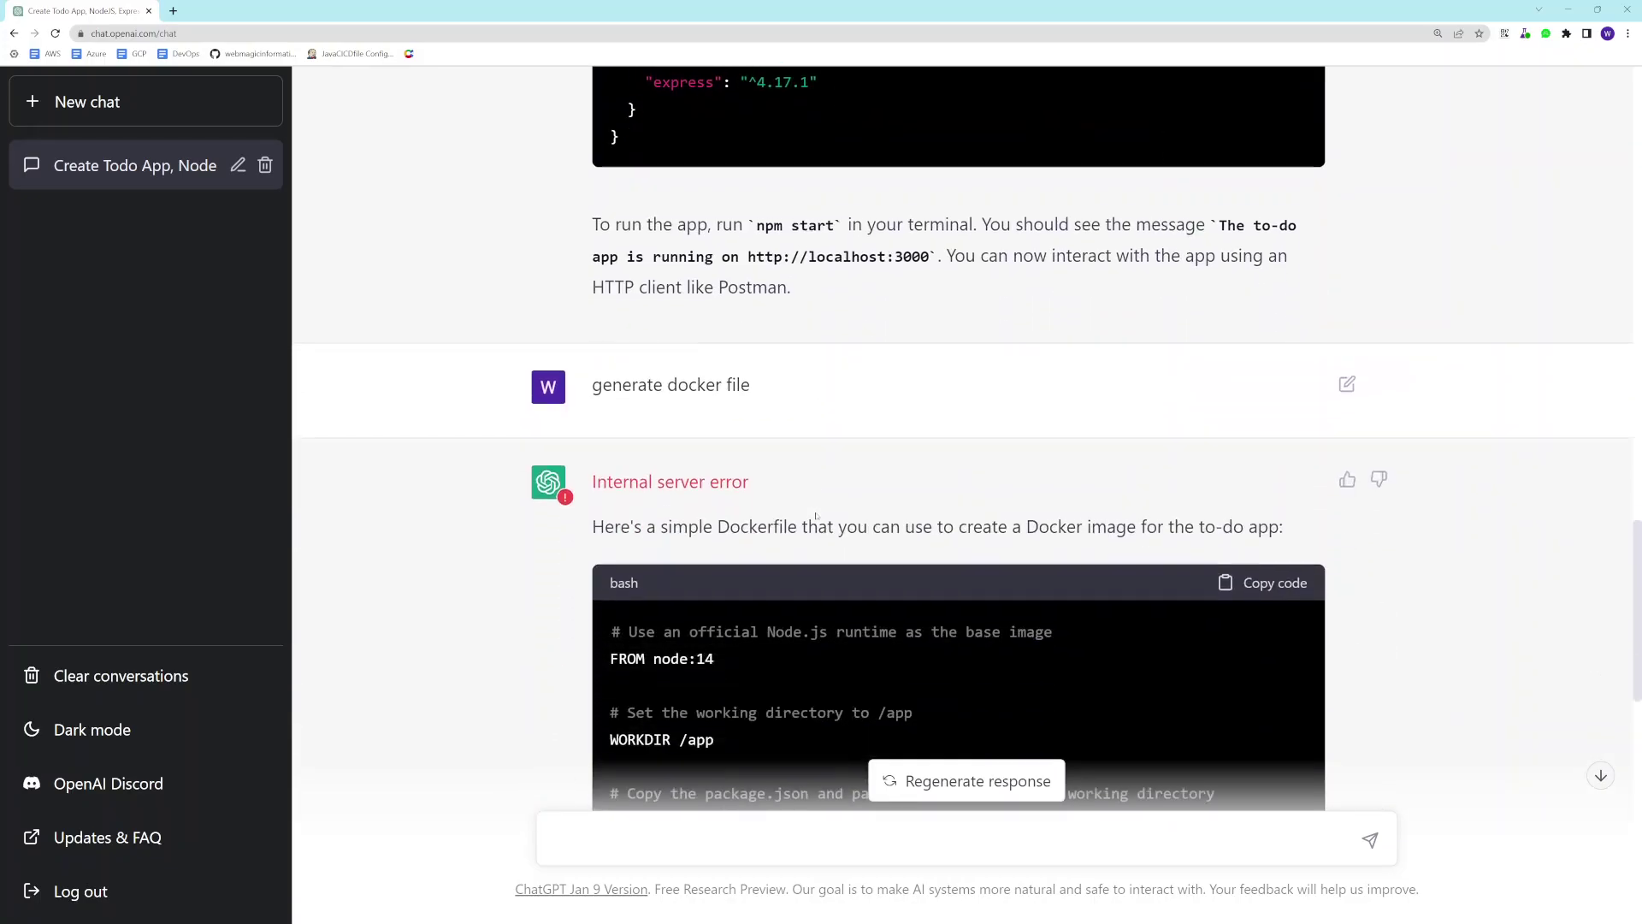
scroll(745, 428, down, 2)
scroll(752, 442, down, 1)
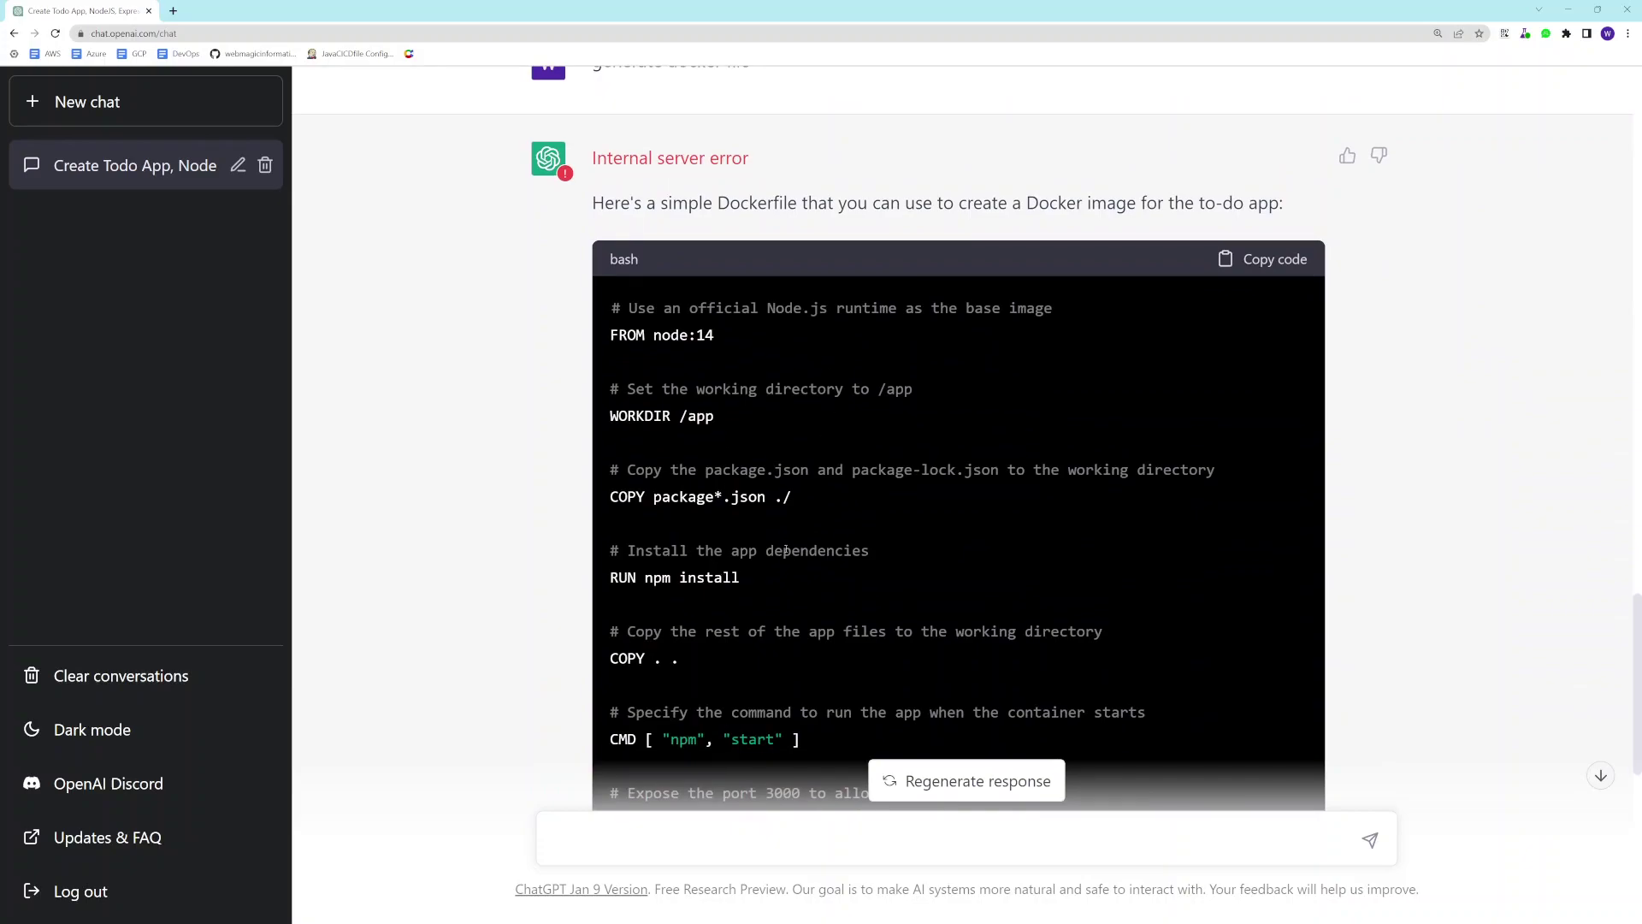
scroll(816, 407, down, 1)
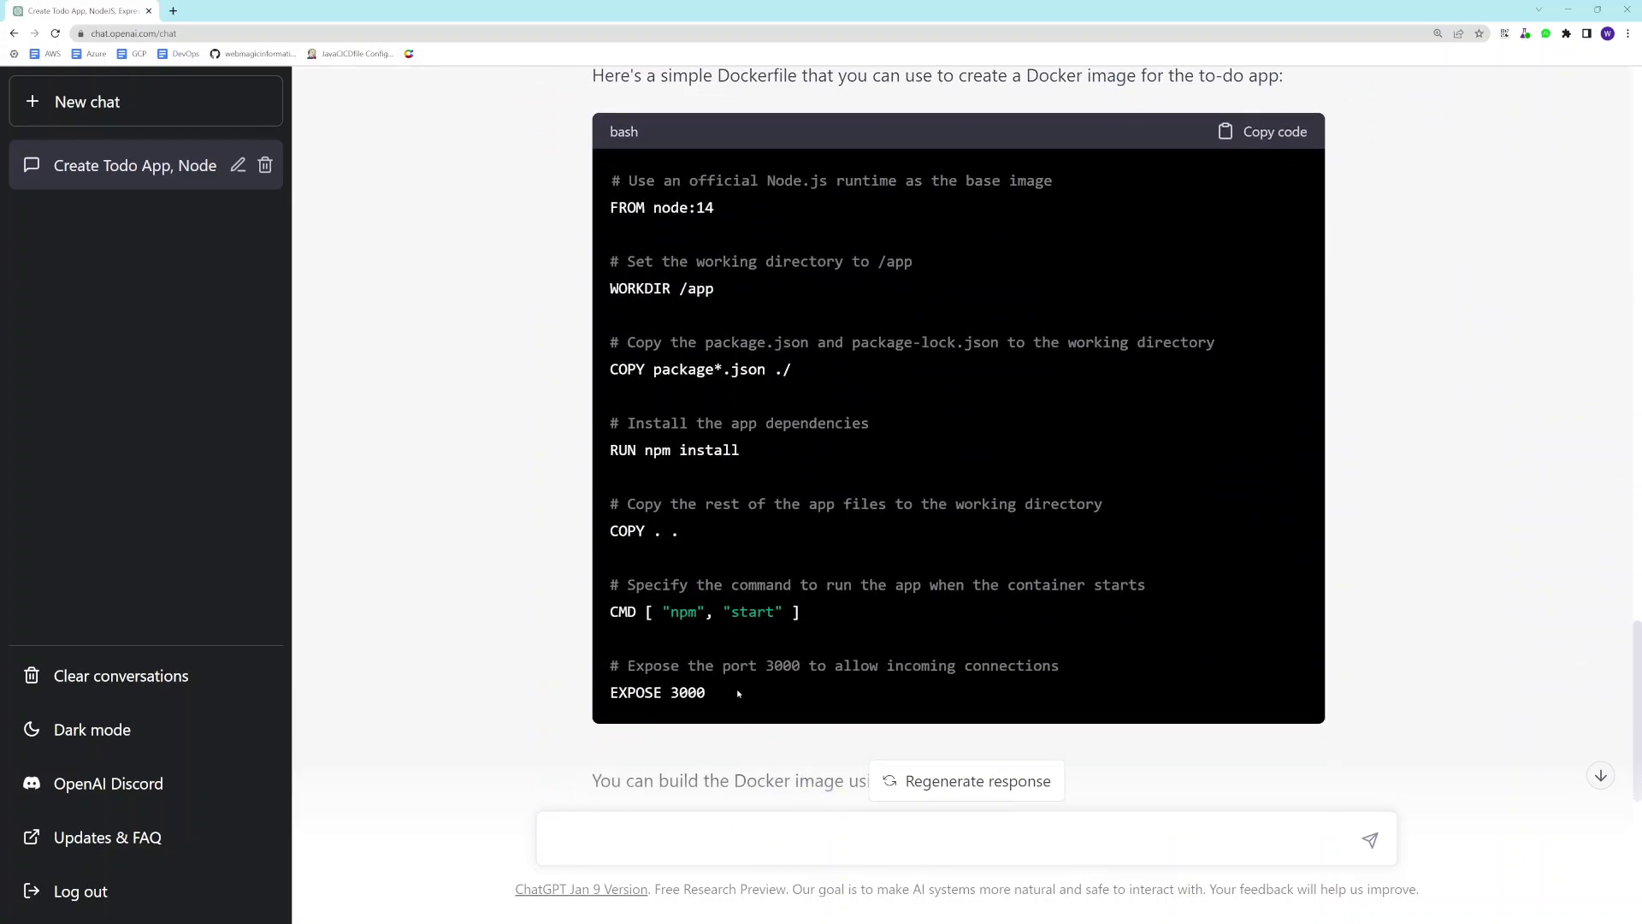